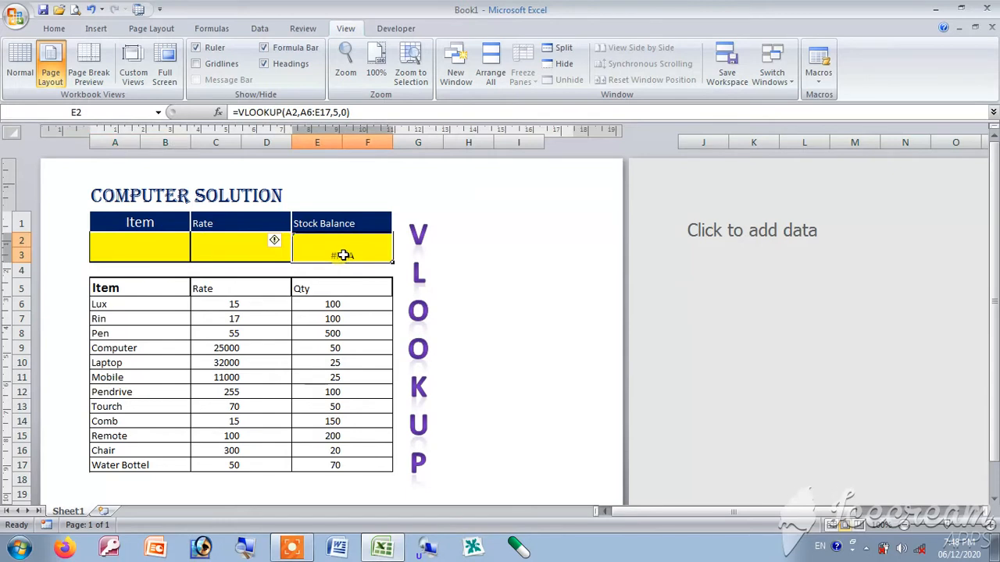
# Clear the formula from the Stock Balance cell E2 and choose Computer as the item in cell A2.
pyautogui.press('Delete')
pyautogui.click(148, 242)
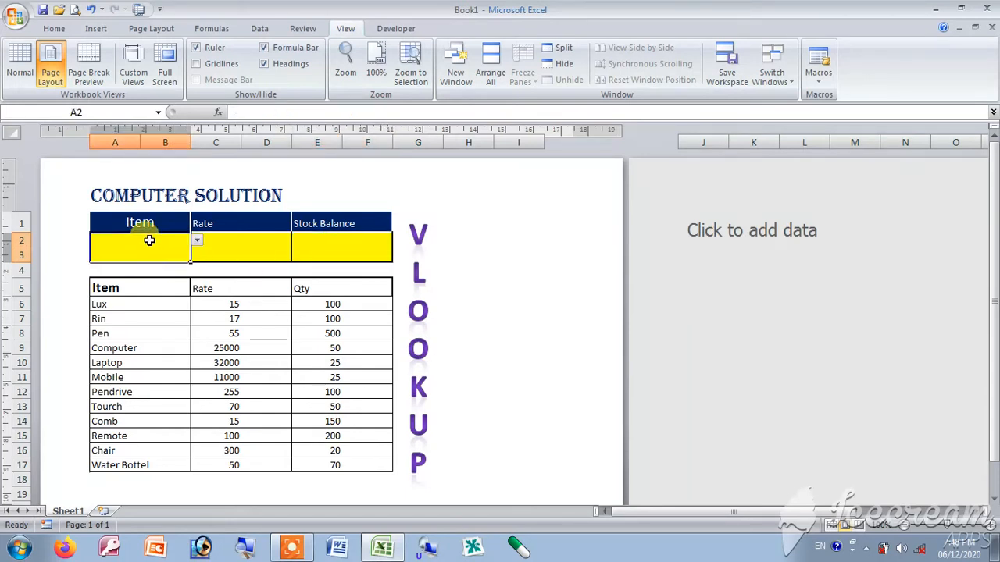
pyautogui.click(196, 244)
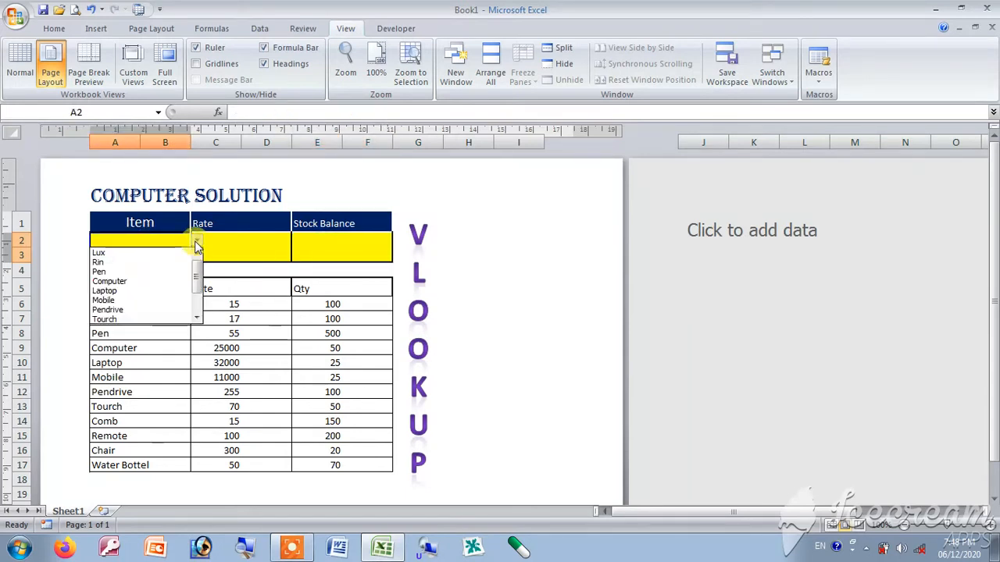
pyautogui.click(129, 279)
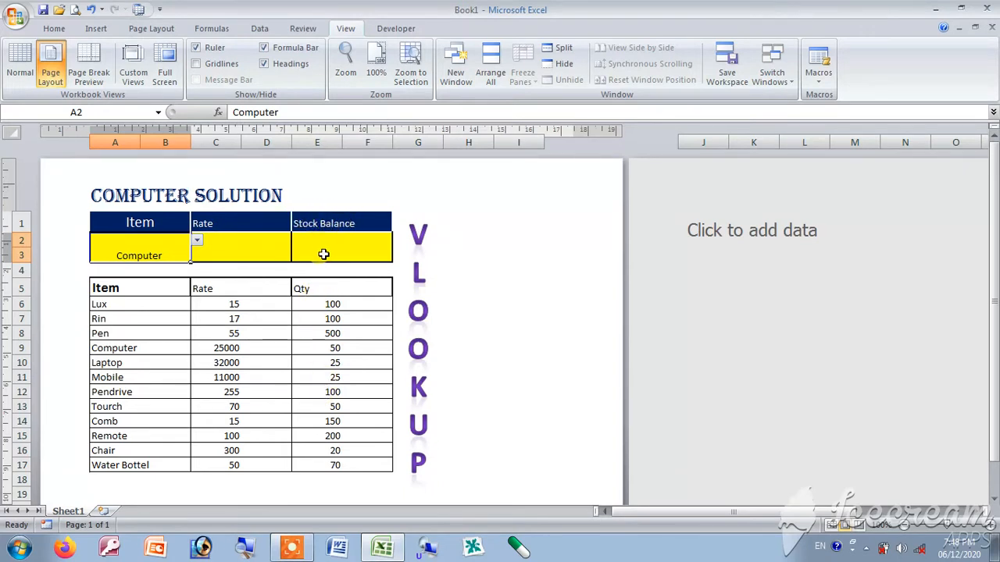
# Clear the chosen item from cell A2.
pyautogui.click(233, 256)
pyautogui.click(318, 246)
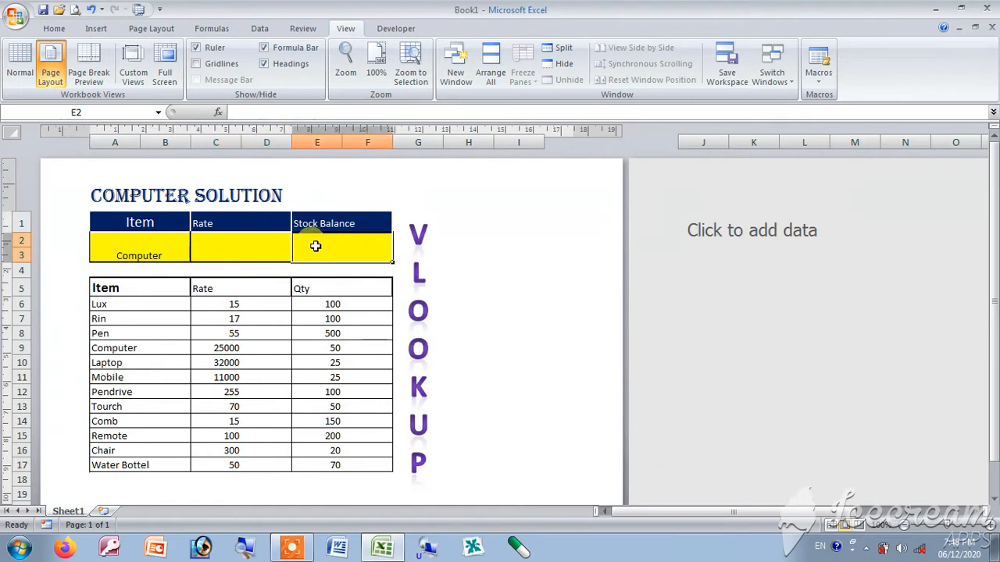
pyautogui.click(213, 261)
pyautogui.click(354, 246)
pyautogui.click(270, 251)
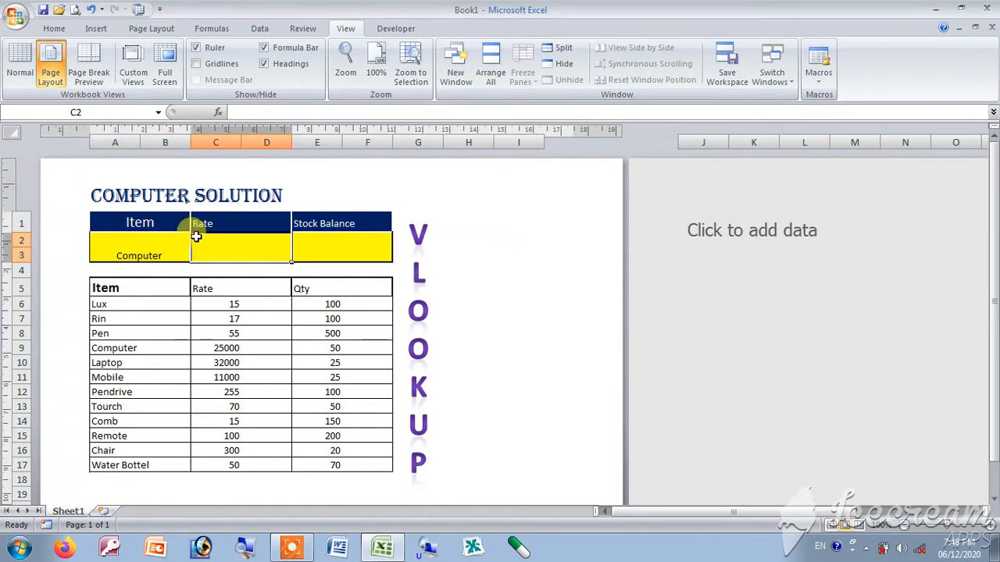
pyautogui.click(155, 247)
pyautogui.press('Delete')
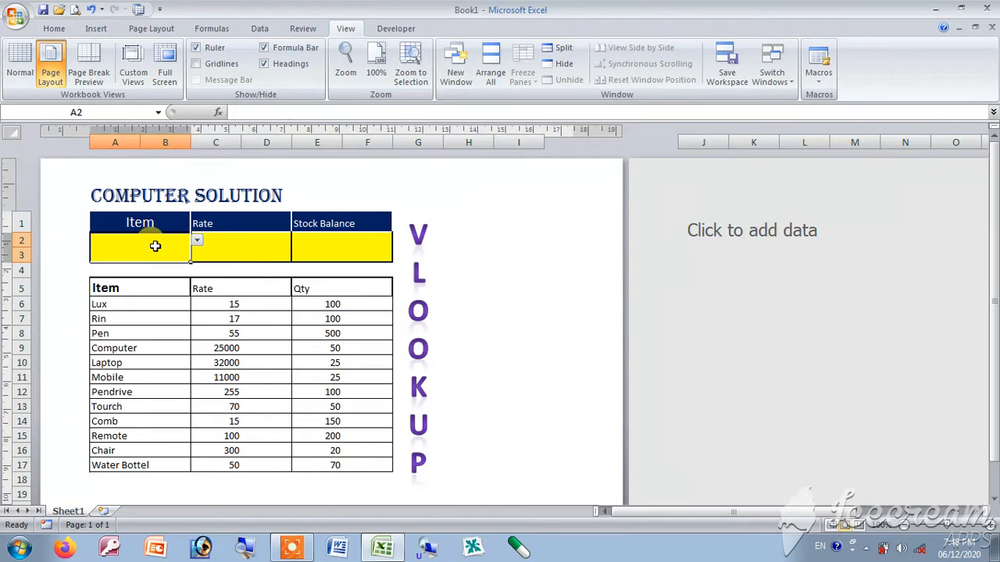
# Enter the formula =VLOOKUP(A2,A5:C17,3,0) in the Rate cell C2 to look up the item's rate.
pyautogui.click(236, 249)
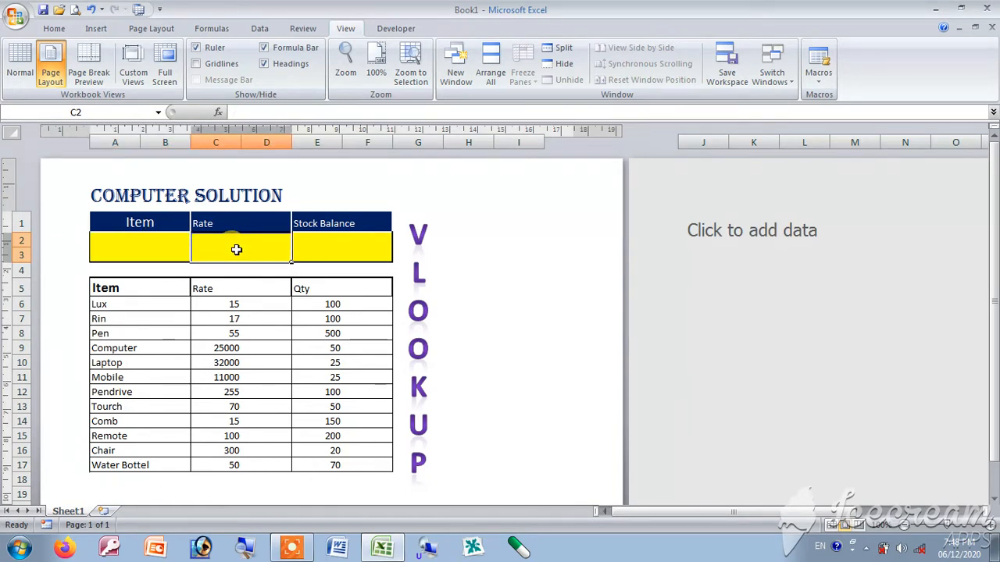
pyautogui.write('=')
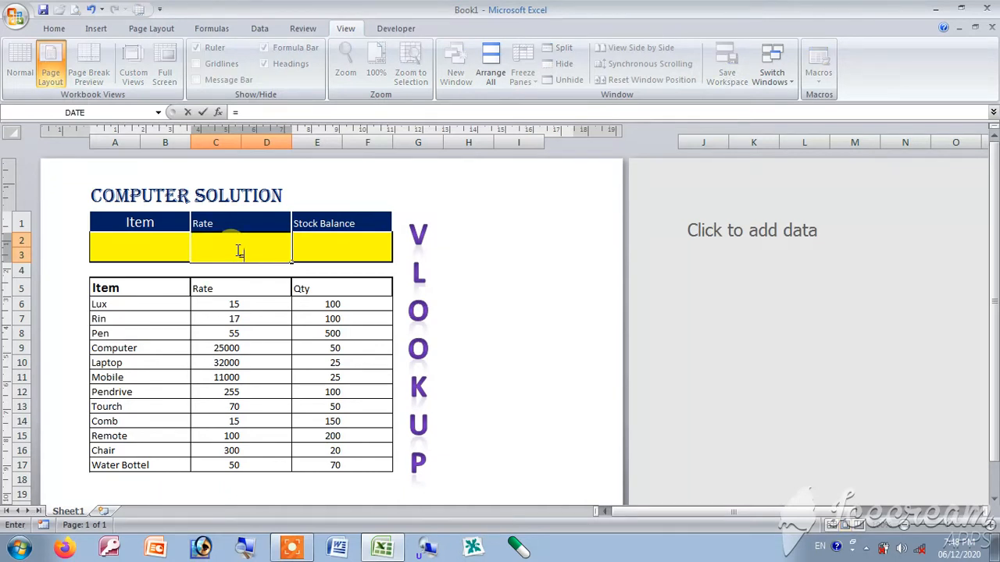
pyautogui.write('vl')
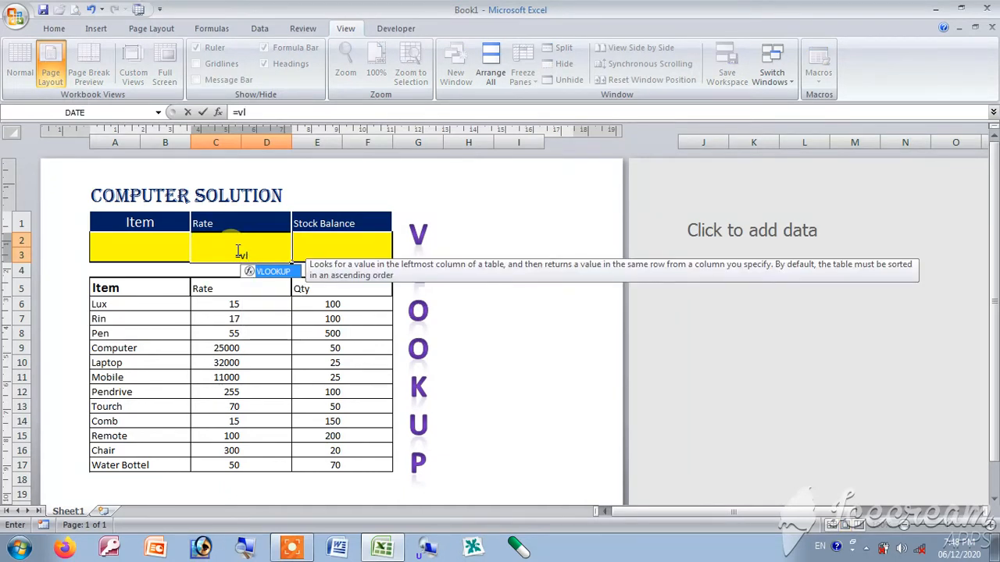
pyautogui.doubleClick(280, 278)
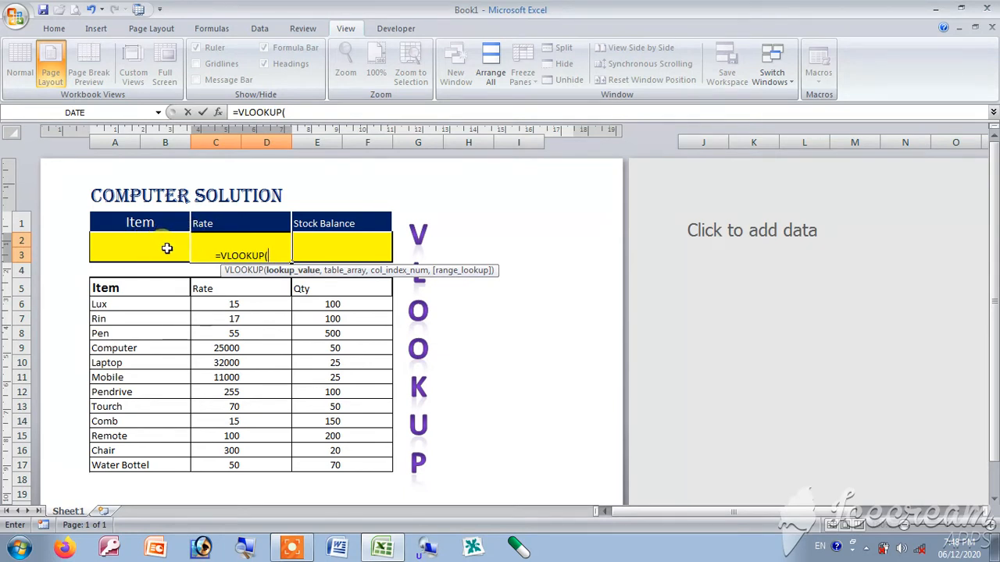
pyautogui.click(139, 244)
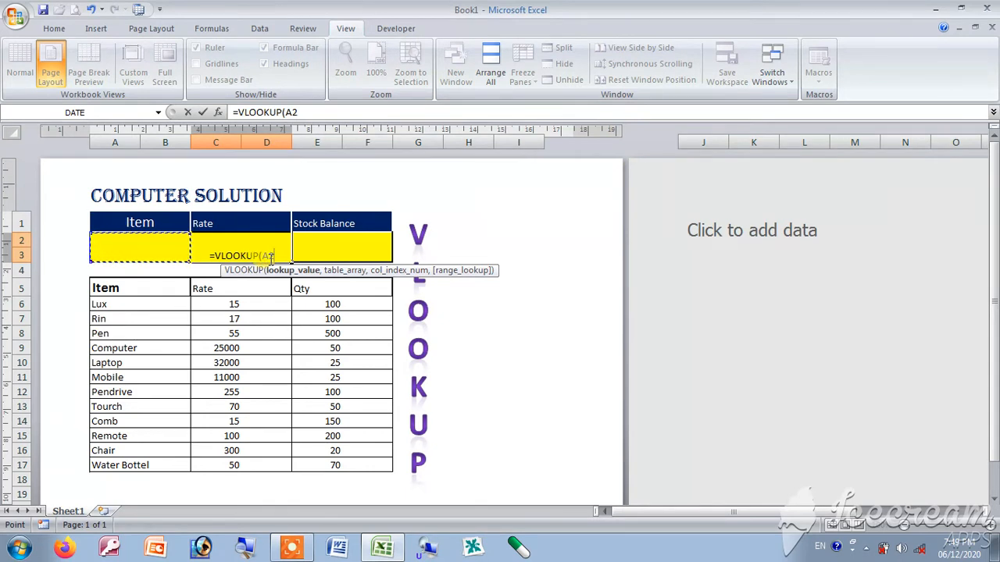
pyautogui.write(',')
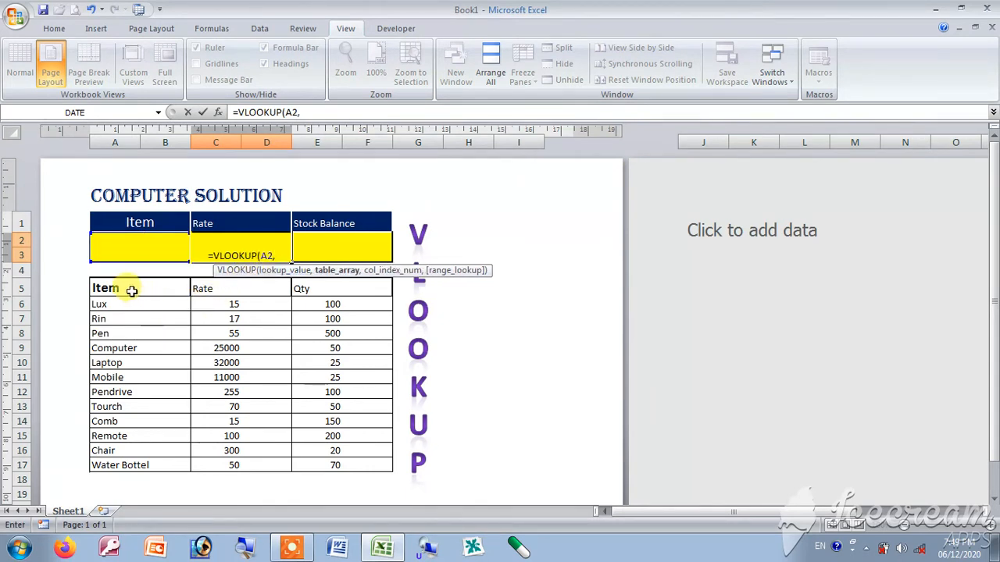
pyautogui.moveTo(125, 287); pyautogui.dragTo(217, 464)
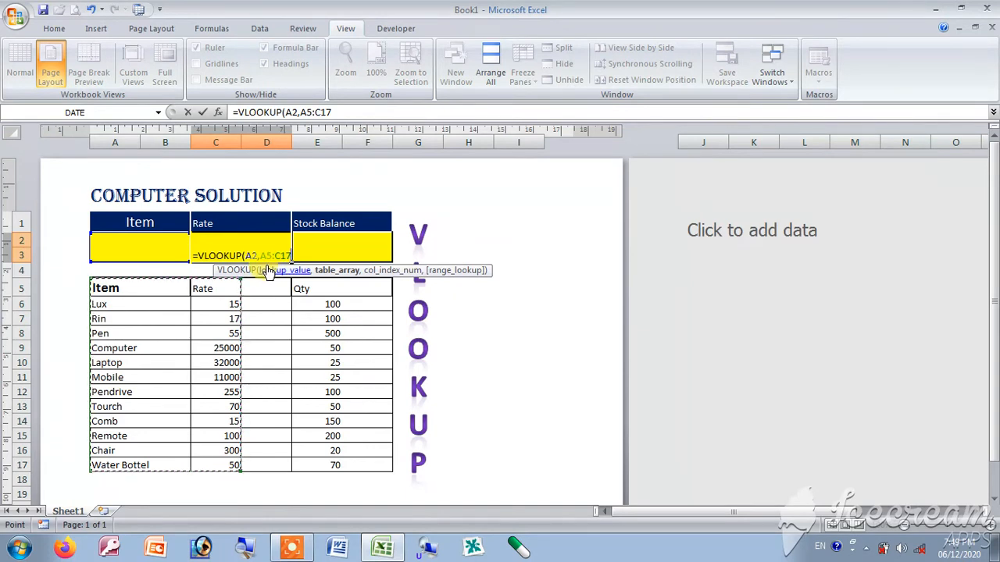
pyautogui.write(',')
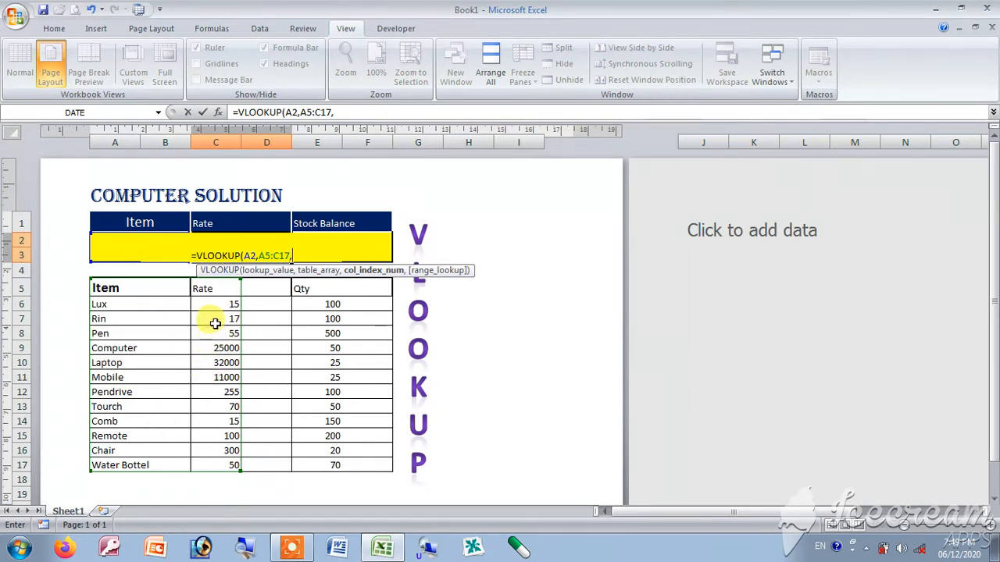
pyautogui.write('3')
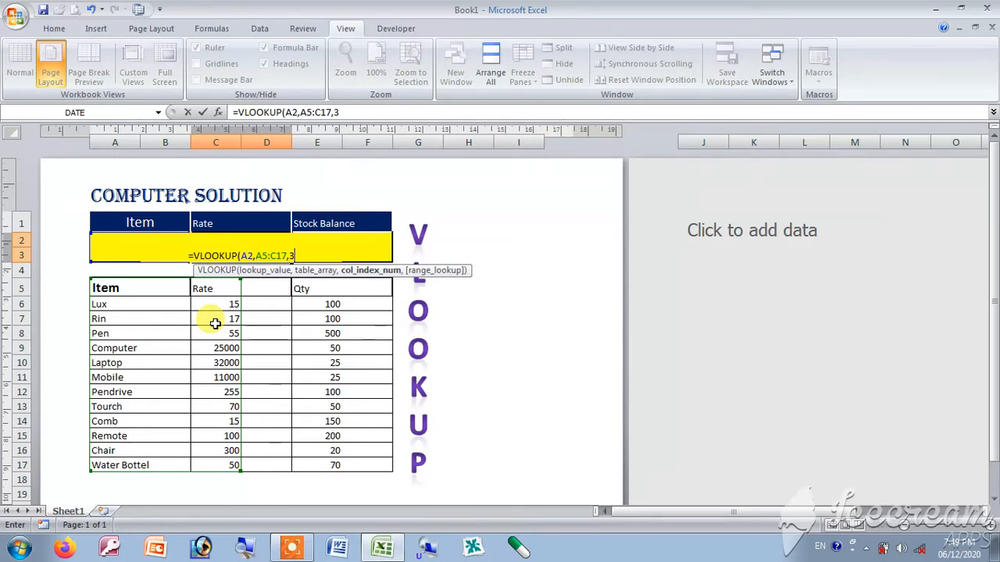
pyautogui.write(',')
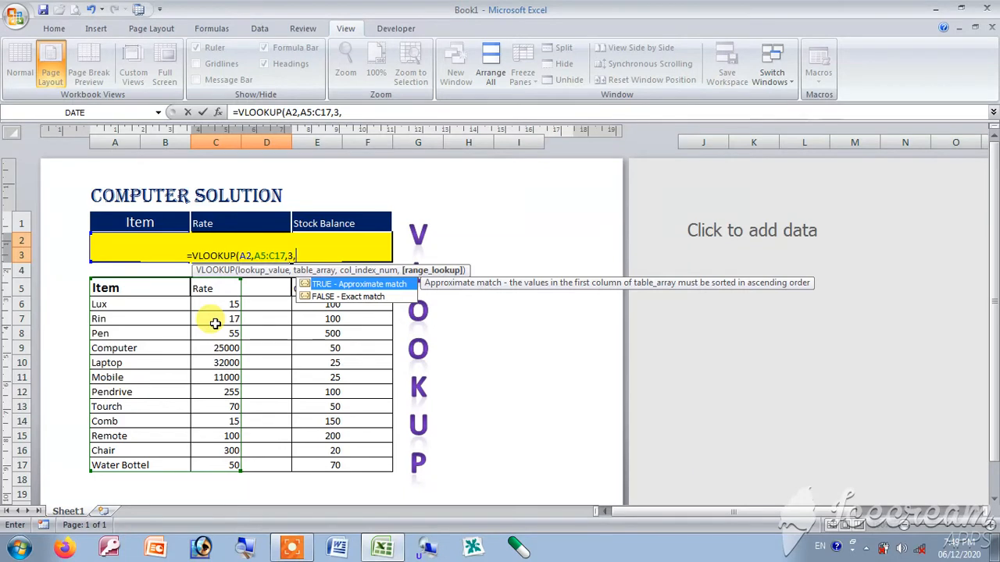
pyautogui.write('0')
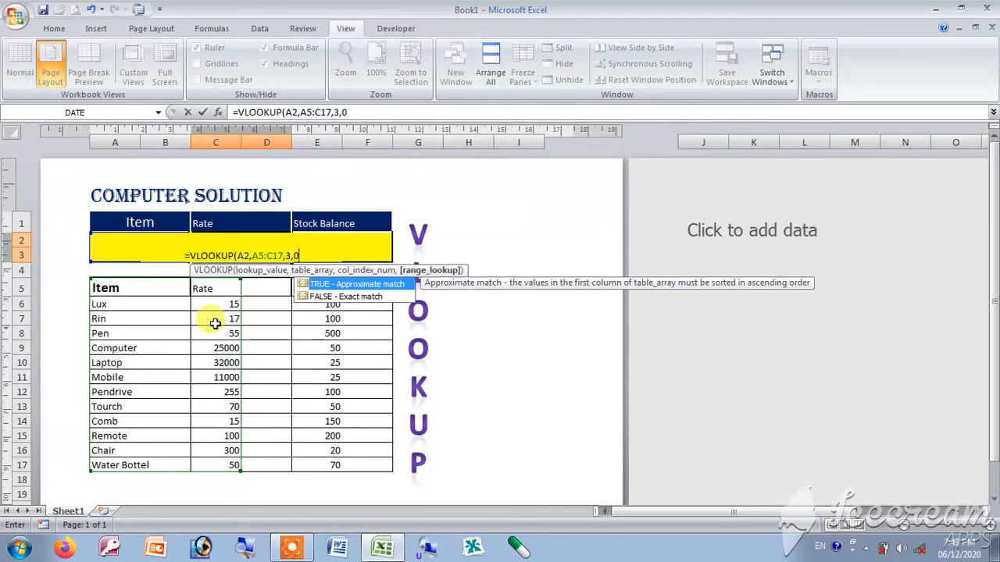
pyautogui.write(')')
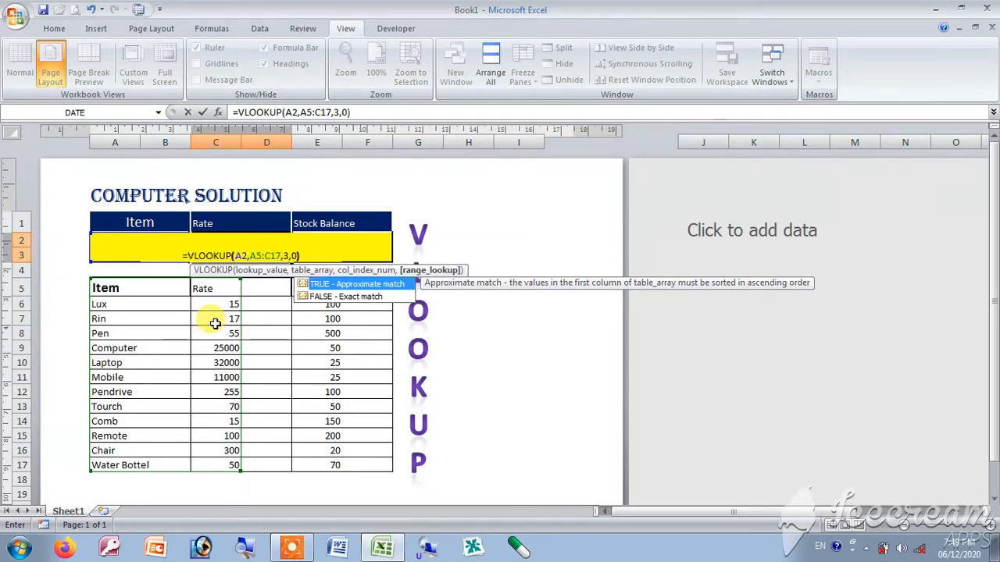
pyautogui.press('Return')
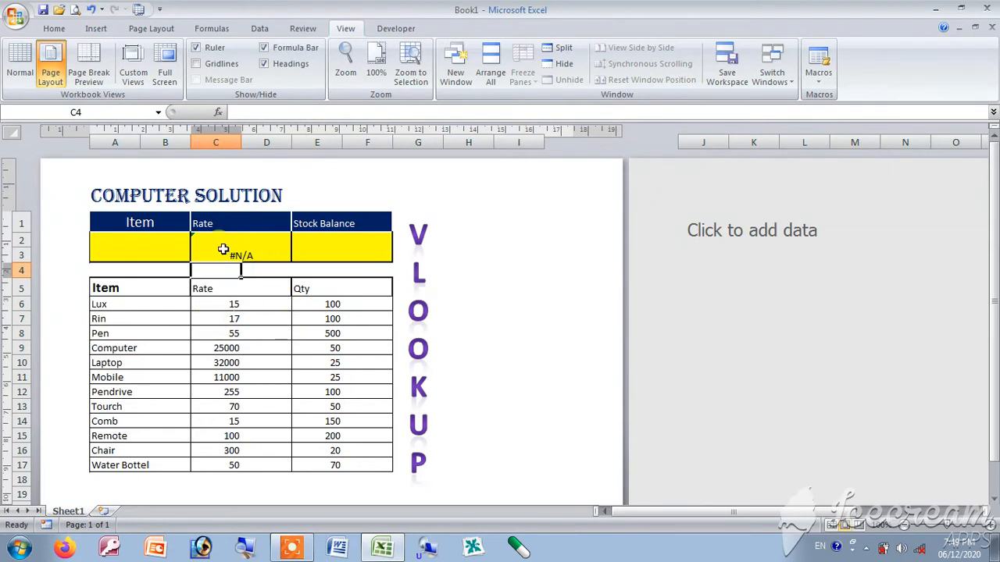
# Test the Rate lookup by choosing Pendrive, Mobile and finally Laptop as the item in cell A2.
pyautogui.click(139, 244)
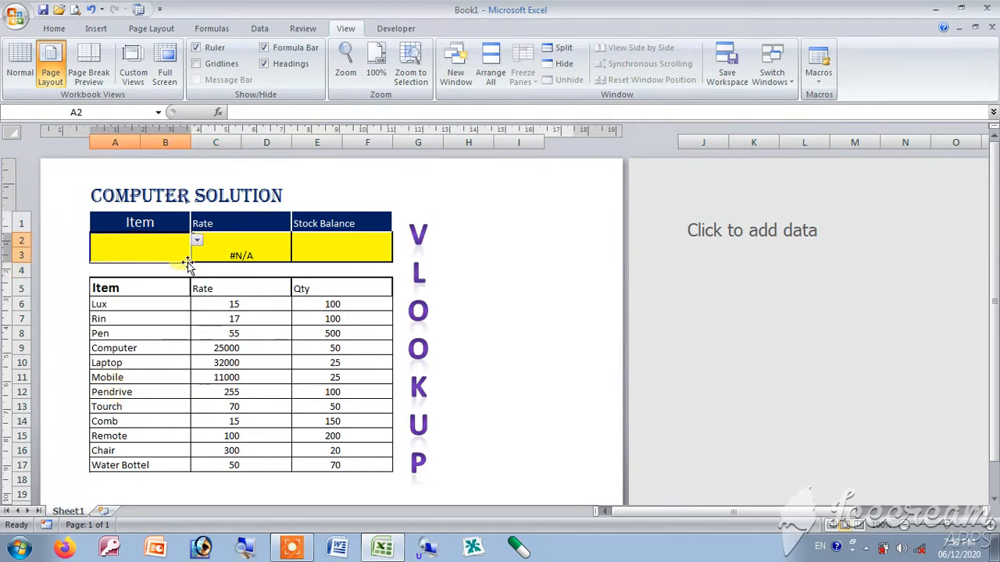
pyautogui.click(197, 240)
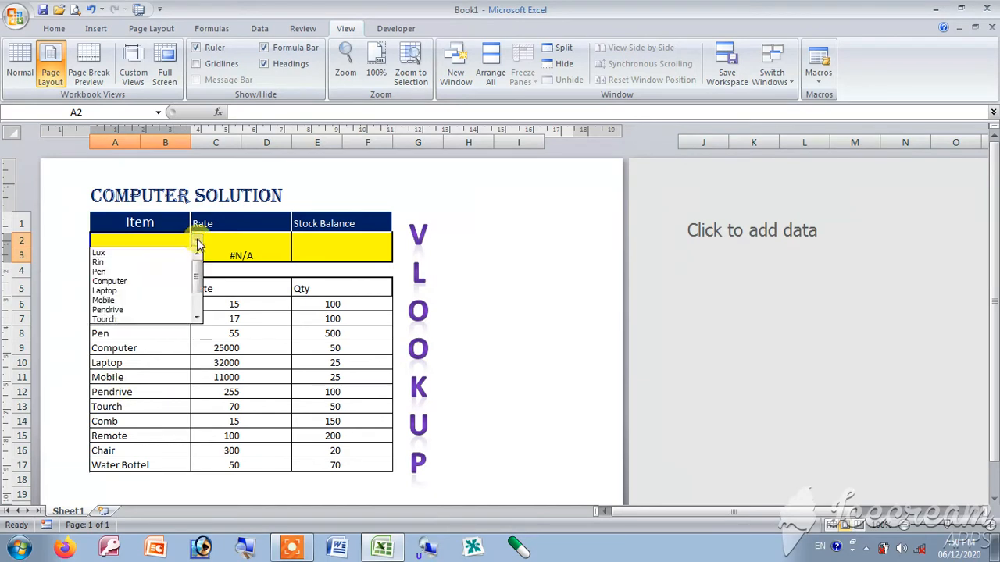
pyautogui.click(123, 310)
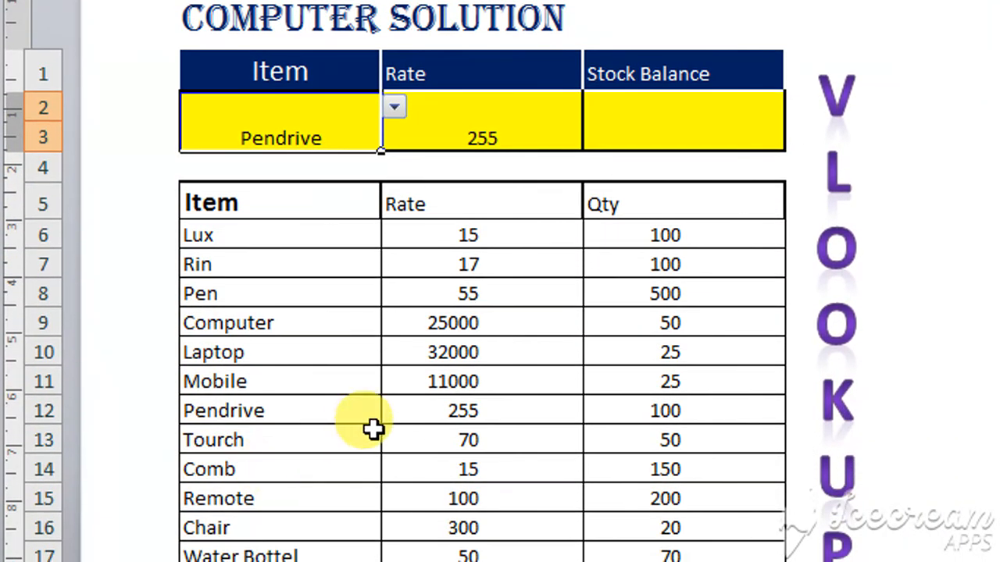
pyautogui.click(393, 107)
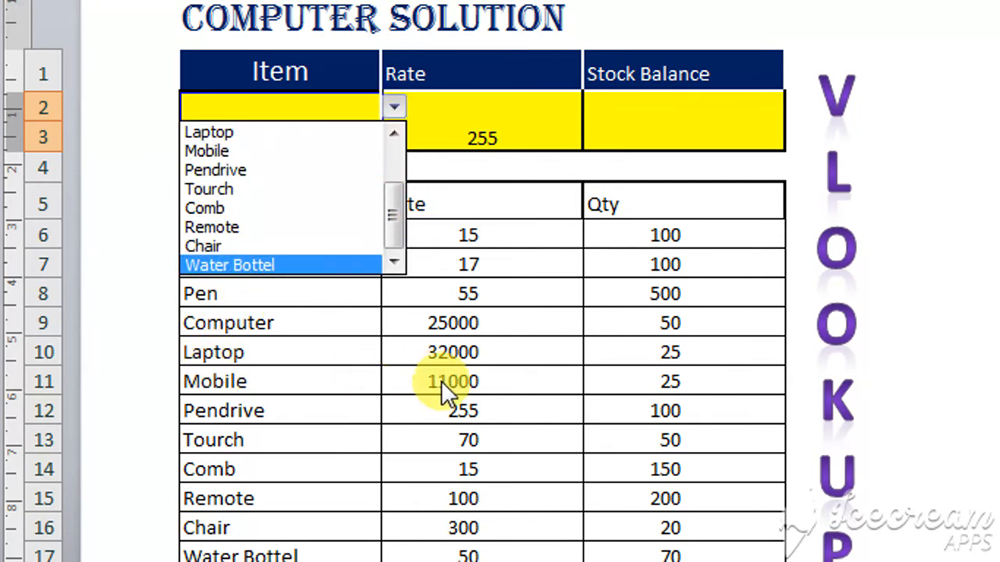
pyautogui.click(236, 152)
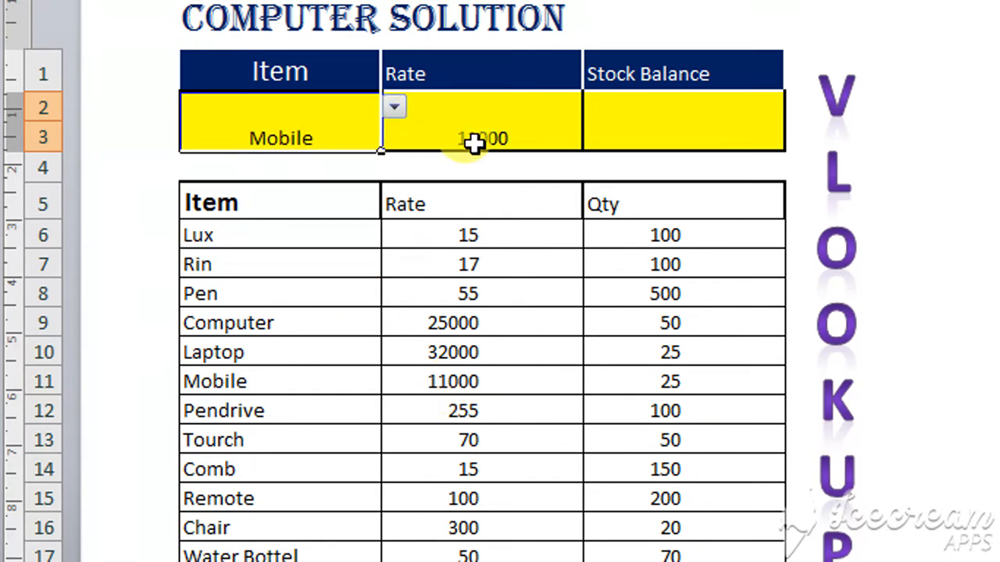
pyautogui.click(394, 109)
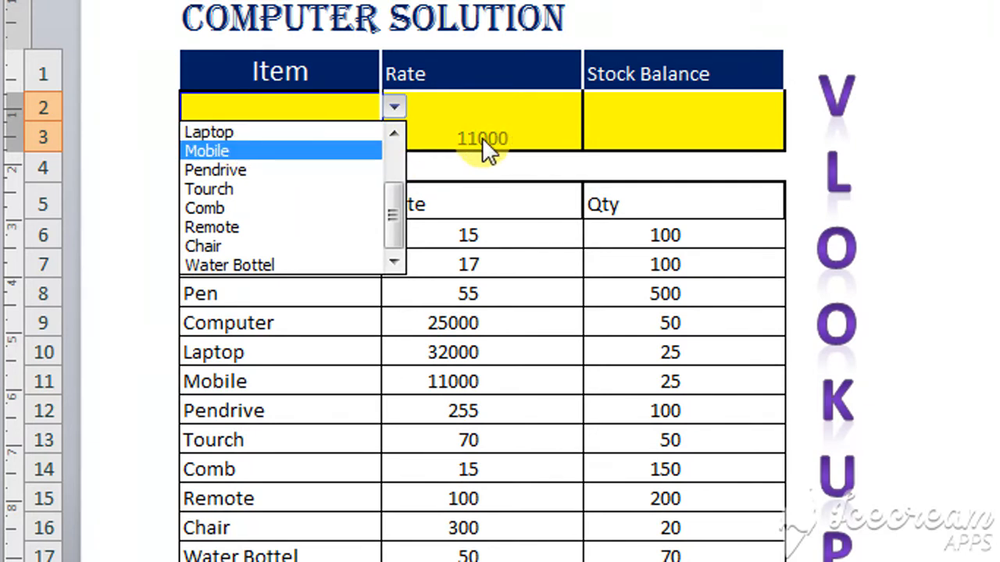
pyautogui.click(259, 129)
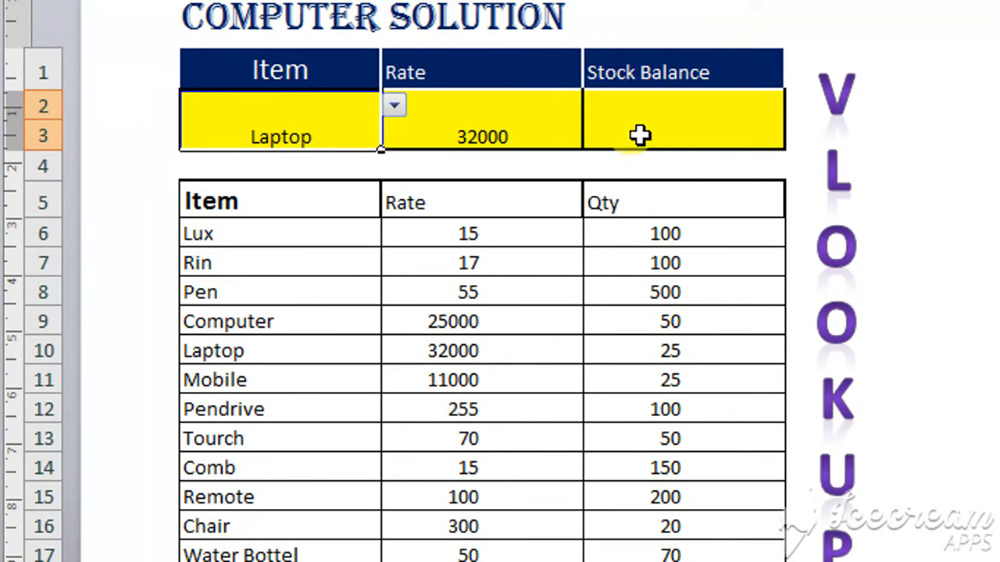
# Enter the formula =VLOOKUP(A2,A5:E17,5,) in the Stock Balance cell E2 to look up the item's quantity.
pyautogui.click(639, 136)
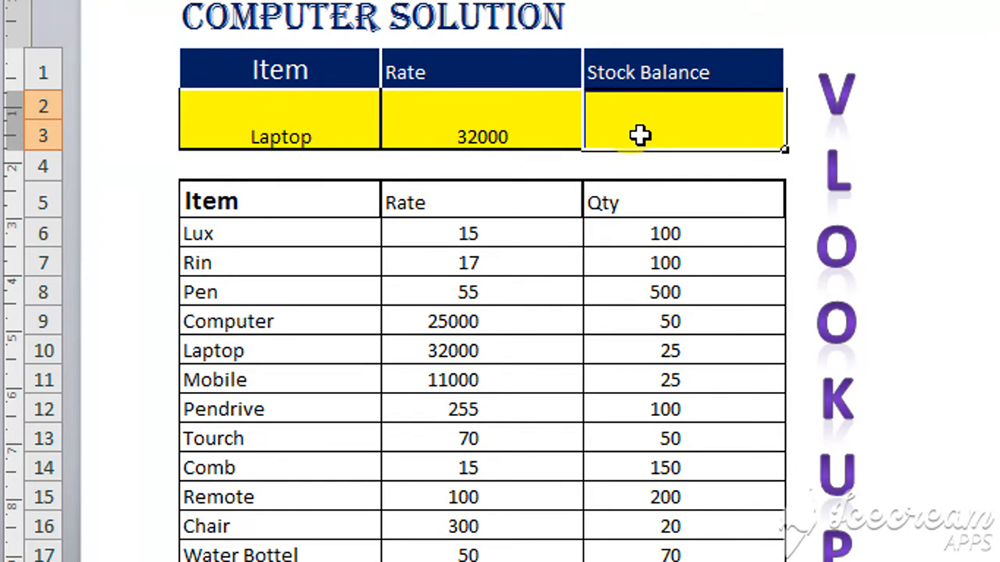
pyautogui.write('=')
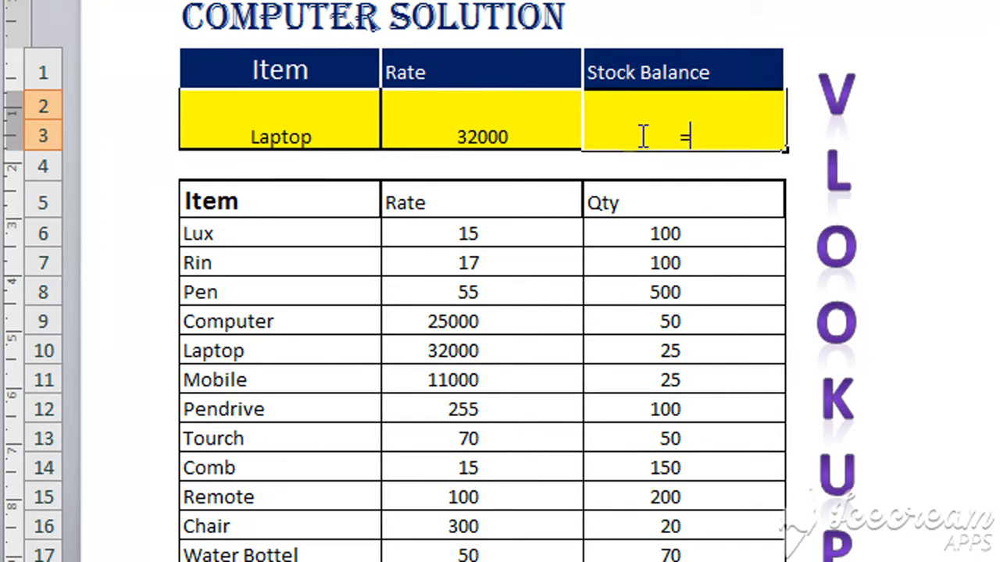
pyautogui.write('vl')
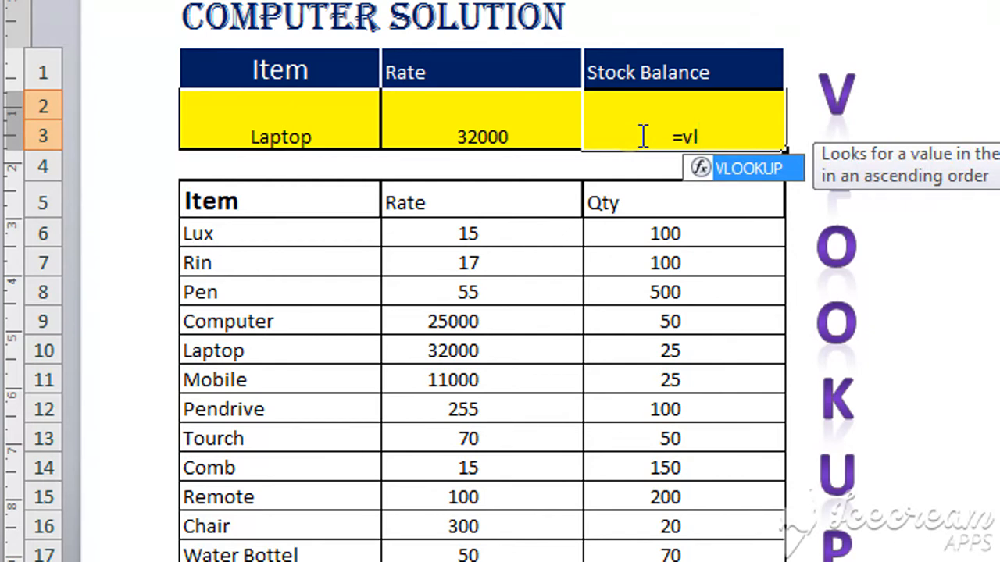
pyautogui.press('Tab')
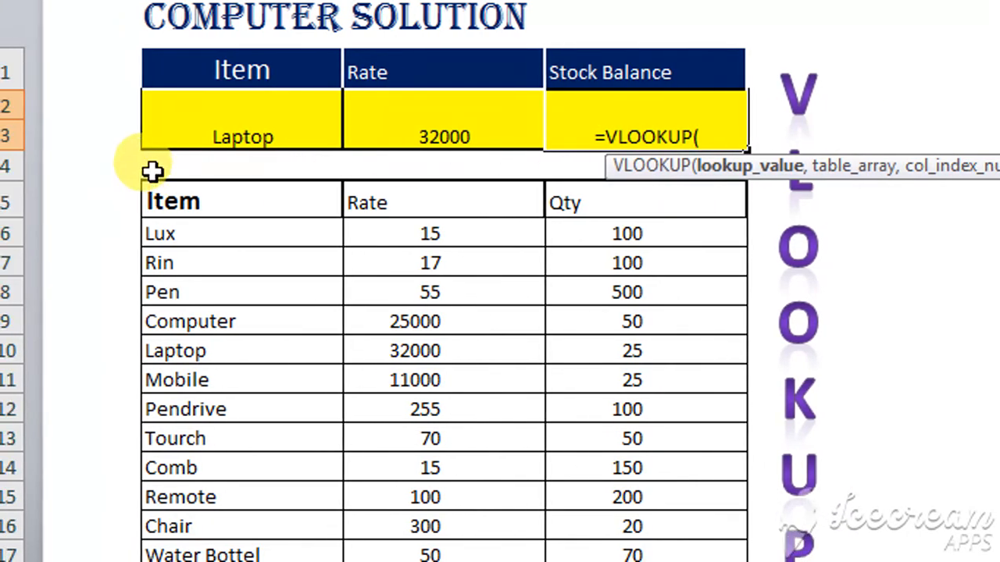
pyautogui.click(265, 123)
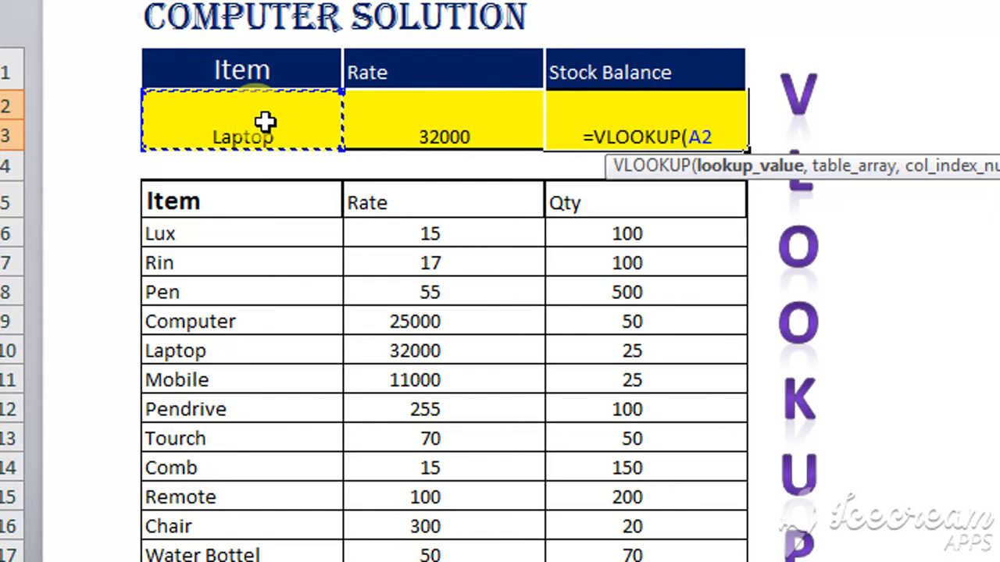
pyautogui.write(',')
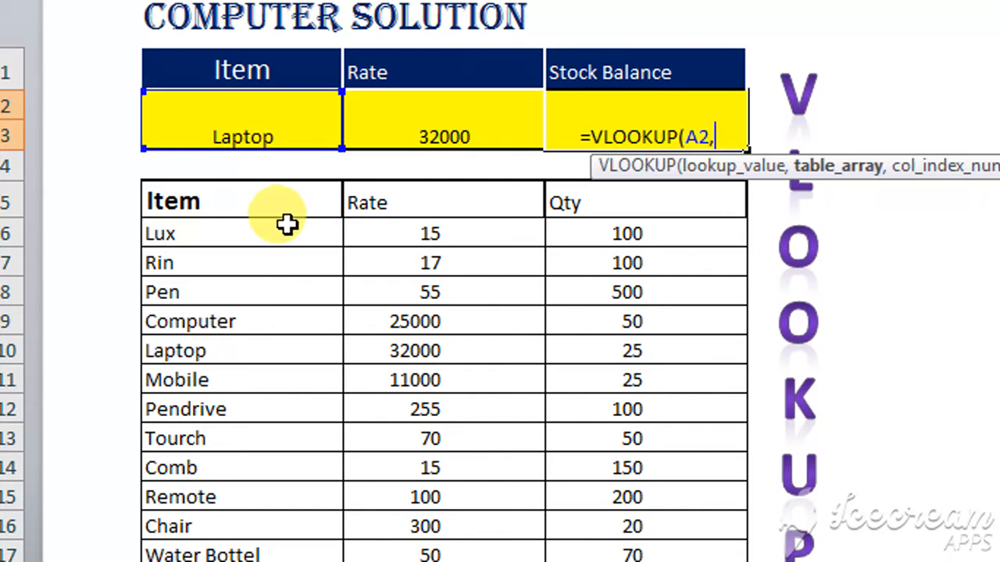
pyautogui.moveTo(194, 204); pyautogui.dragTo(600, 477)
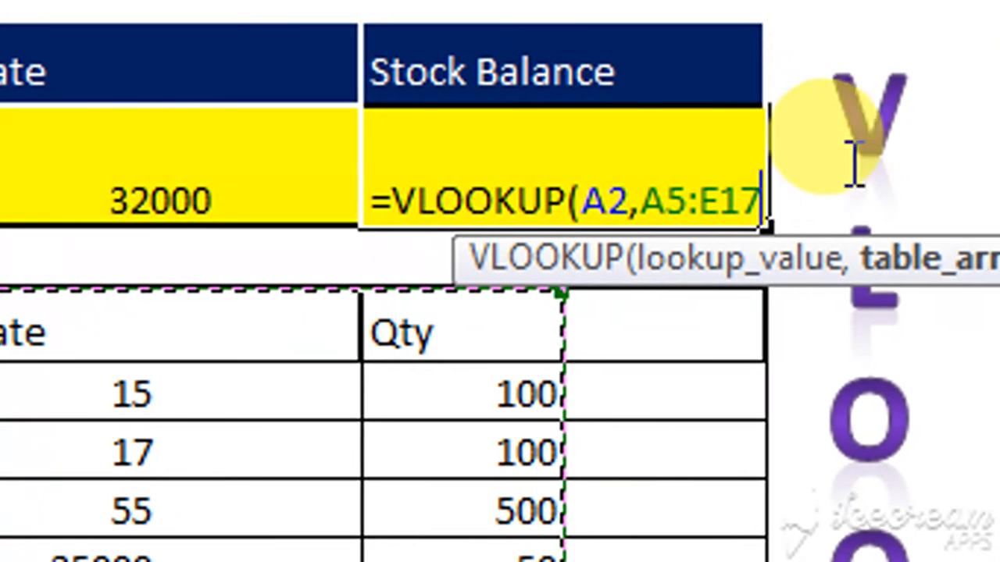
pyautogui.write('5')
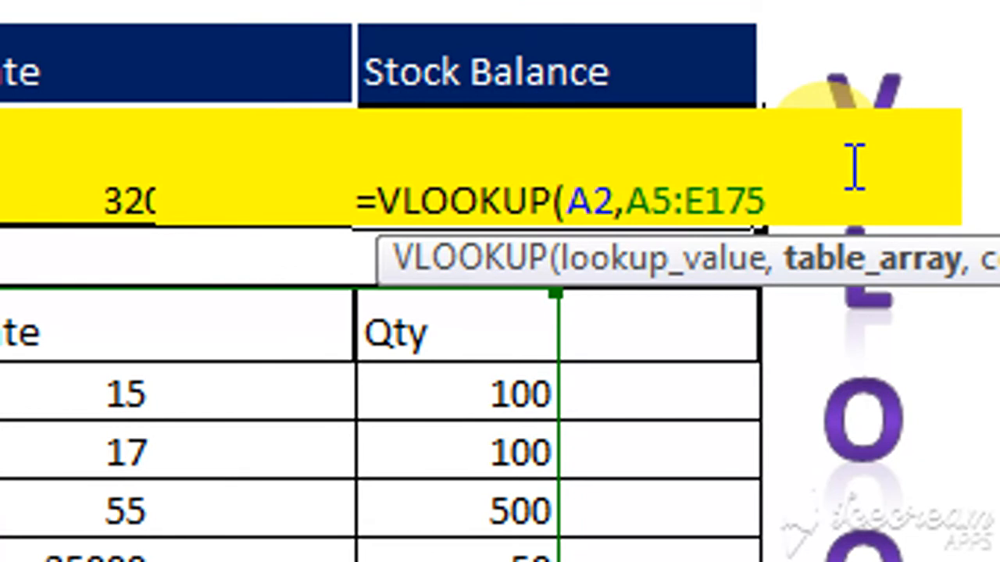
pyautogui.press('BackSpace')
pyautogui.write(',5')
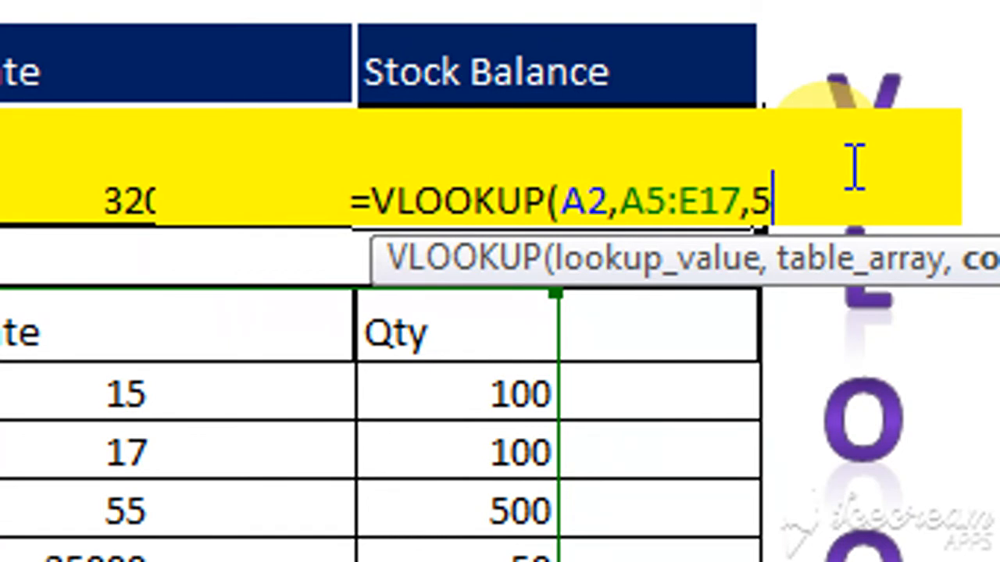
pyautogui.write(',)')
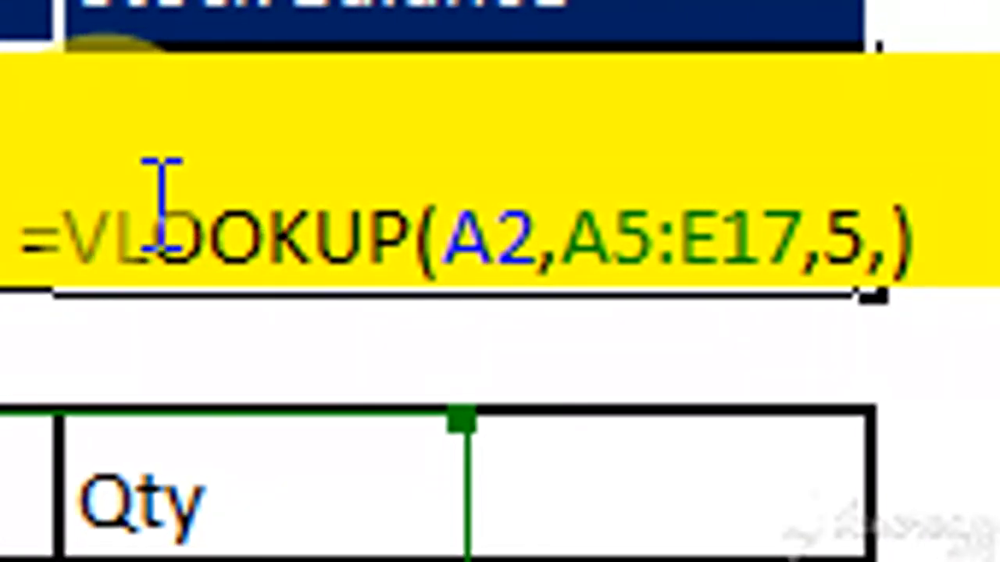
pyautogui.press('Return')
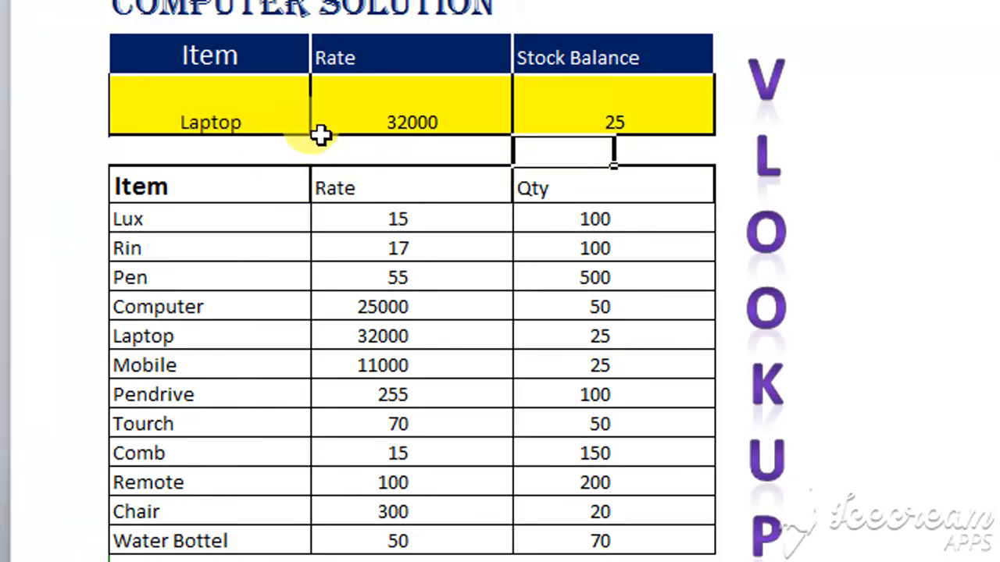
# Test the Rate and Stock Balance lookups by choosing Rin and finally Tourch as the item in cell A2.
pyautogui.scroll(-1, 211, 375)
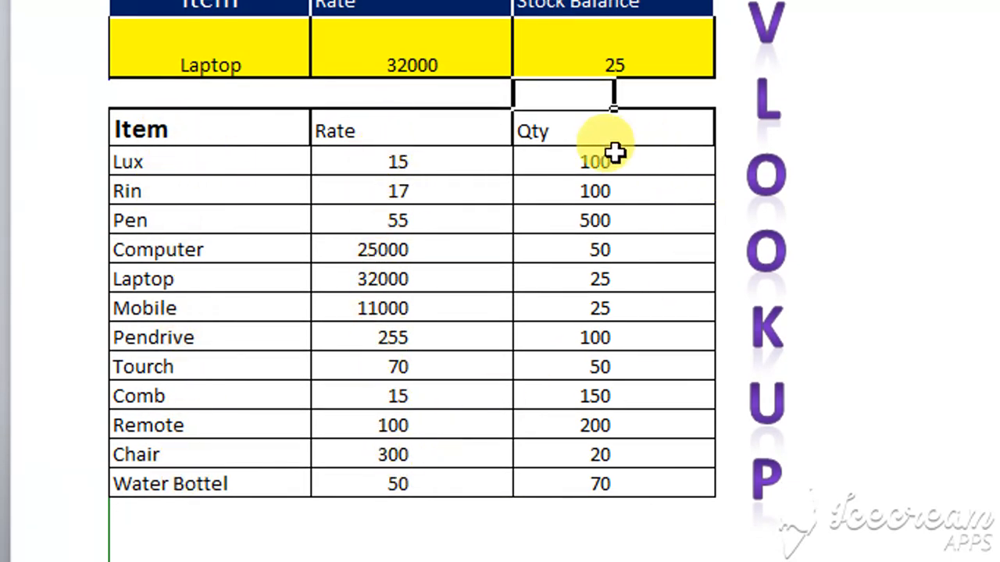
pyautogui.click(389, 250)
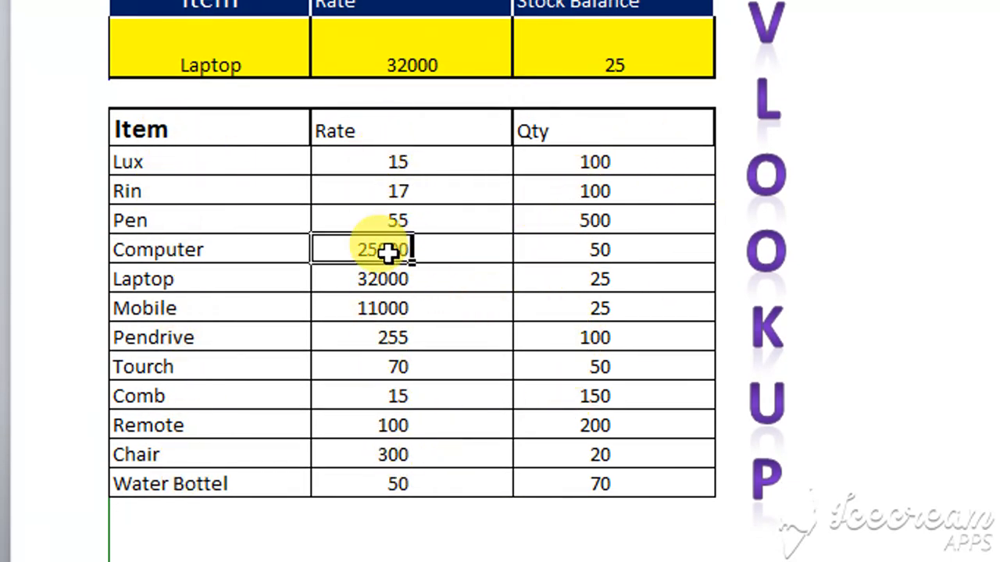
pyautogui.scroll(1, 236, 107)
pyautogui.click(232, 85)
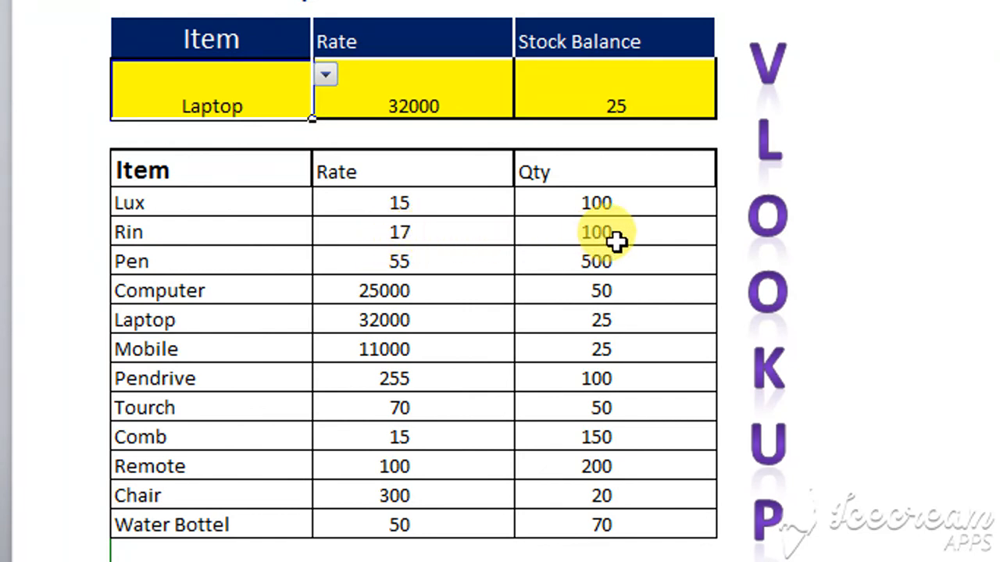
pyautogui.click(325, 75)
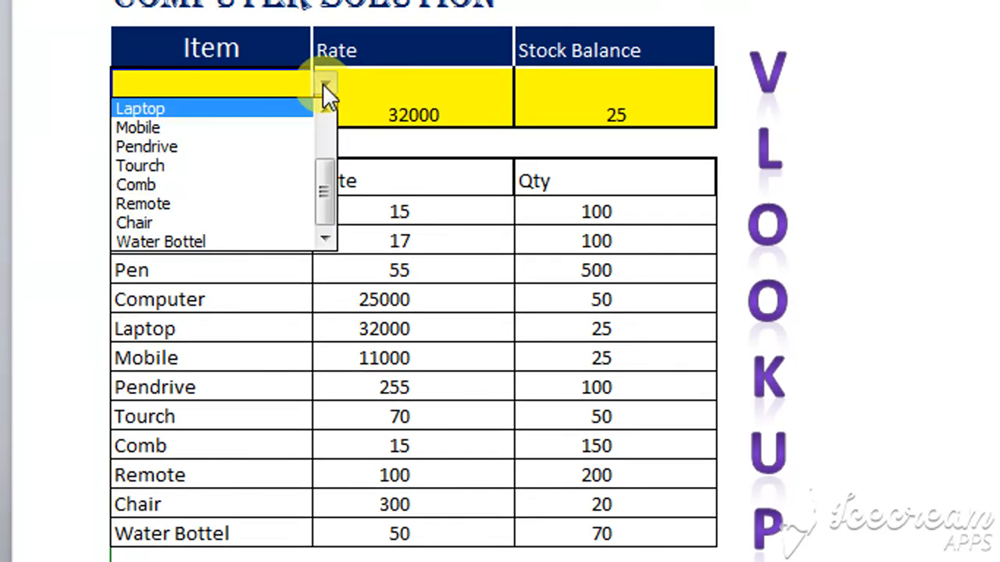
pyautogui.click(320, 130)
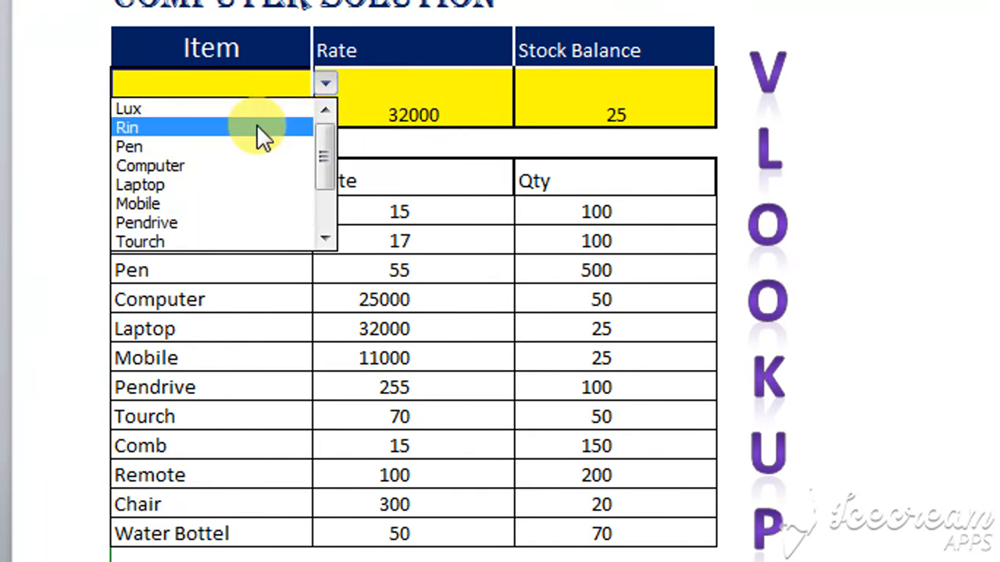
pyautogui.click(193, 128)
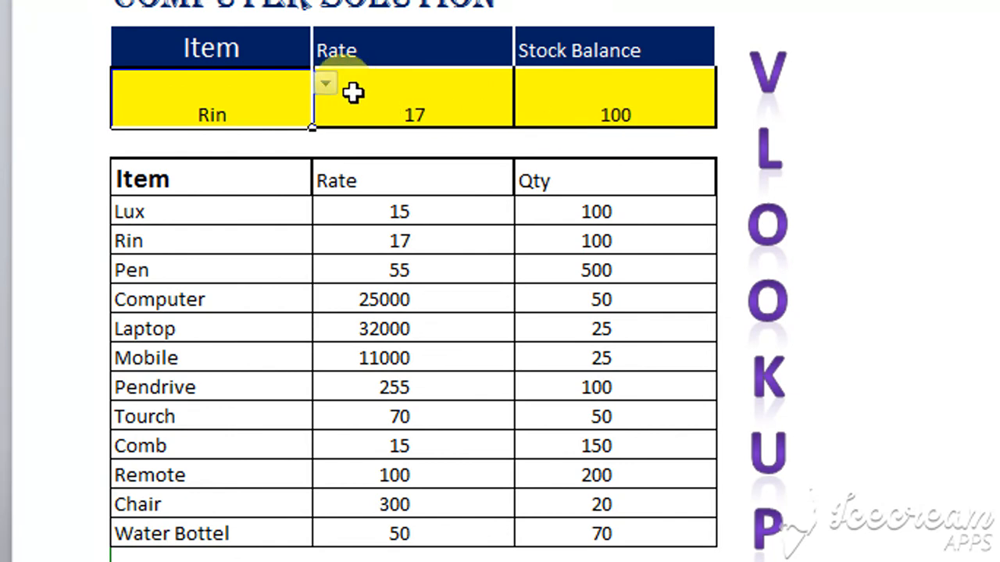
pyautogui.click(326, 84)
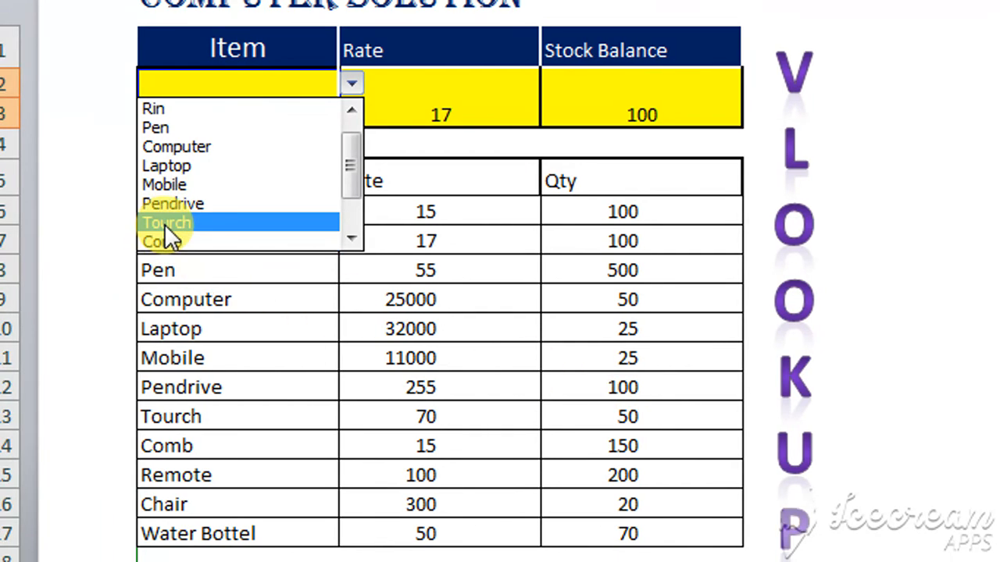
pyautogui.click(169, 224)
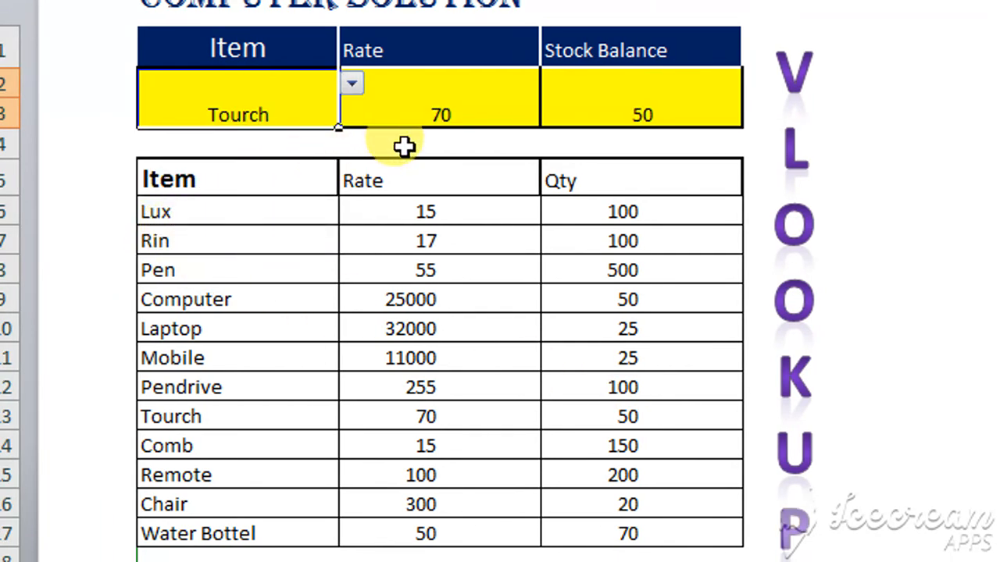